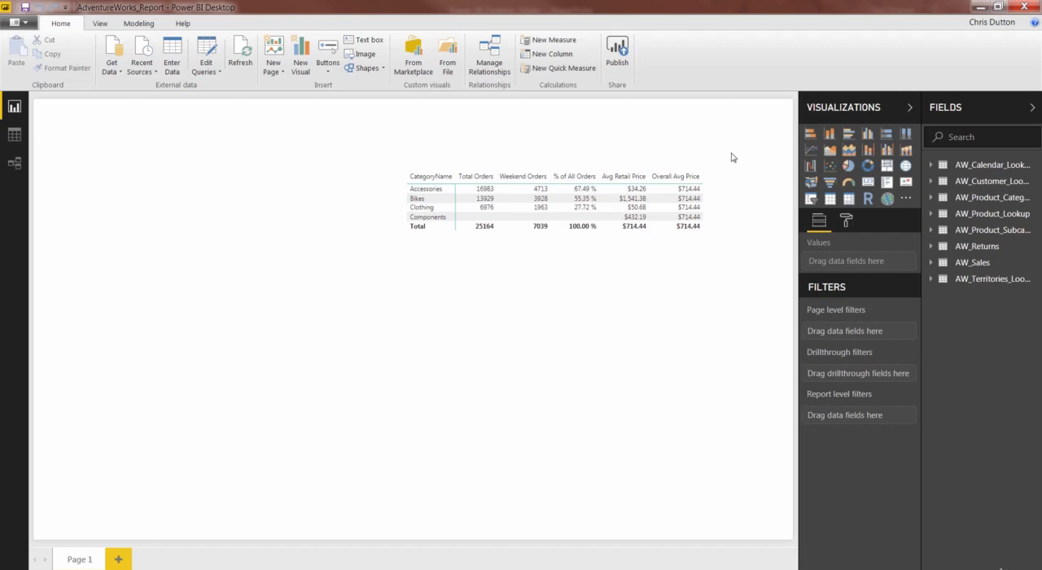
Step: Create a new measure in the AW_Sales table and name it High Ticket Orders
{"action": "right_click", "coordinate": [974, 263]}
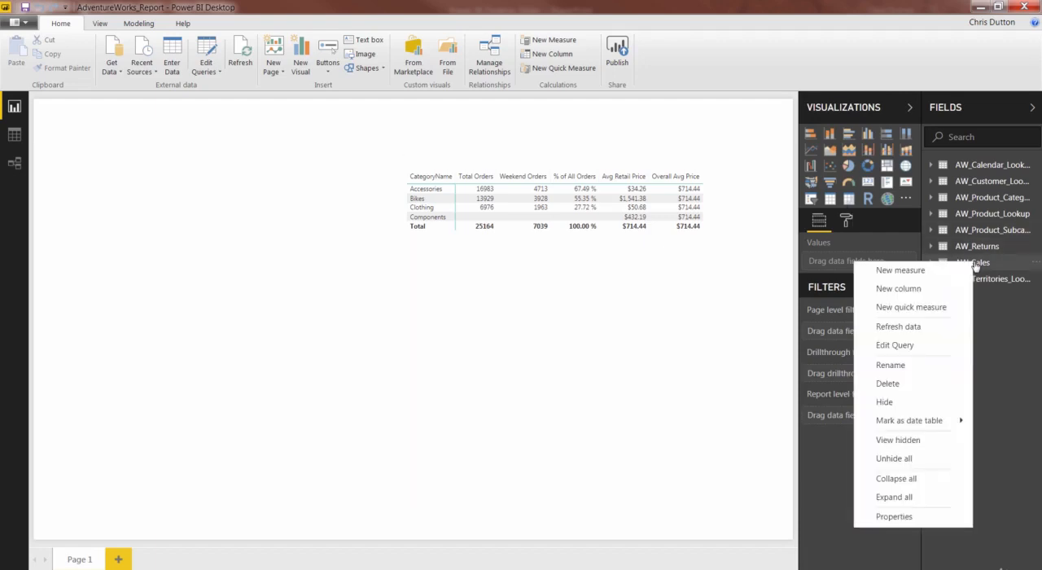
{"action": "left_click", "coordinate": [900, 269]}
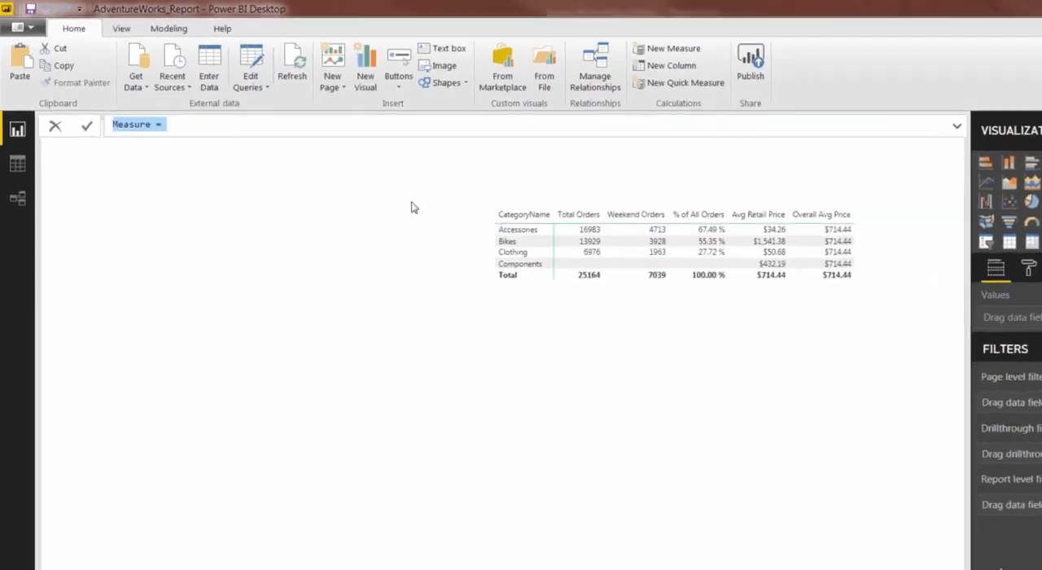
{"action": "type", "text": "H"}
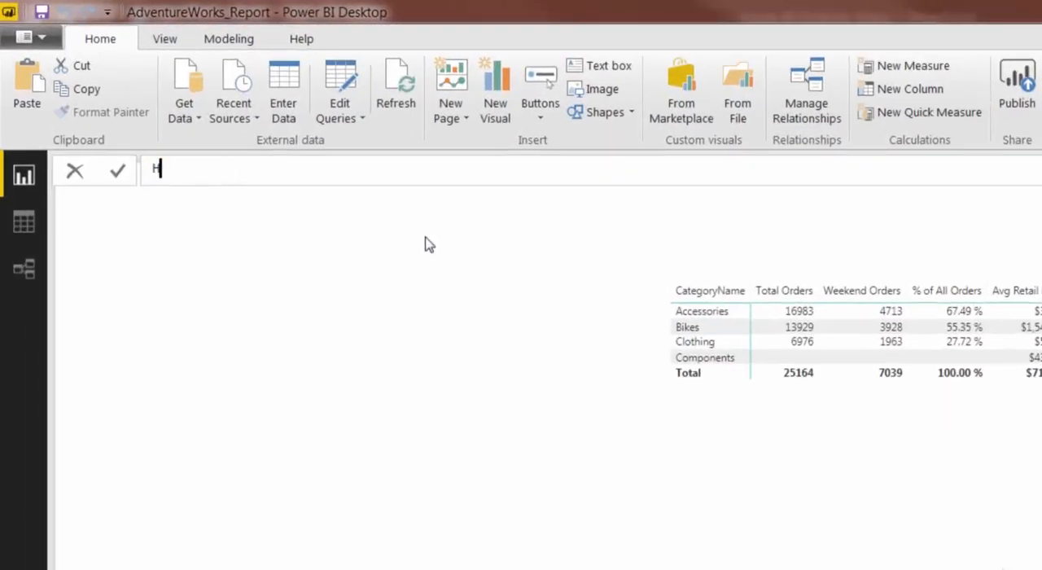
{"action": "type", "text": "igh Ticket "}
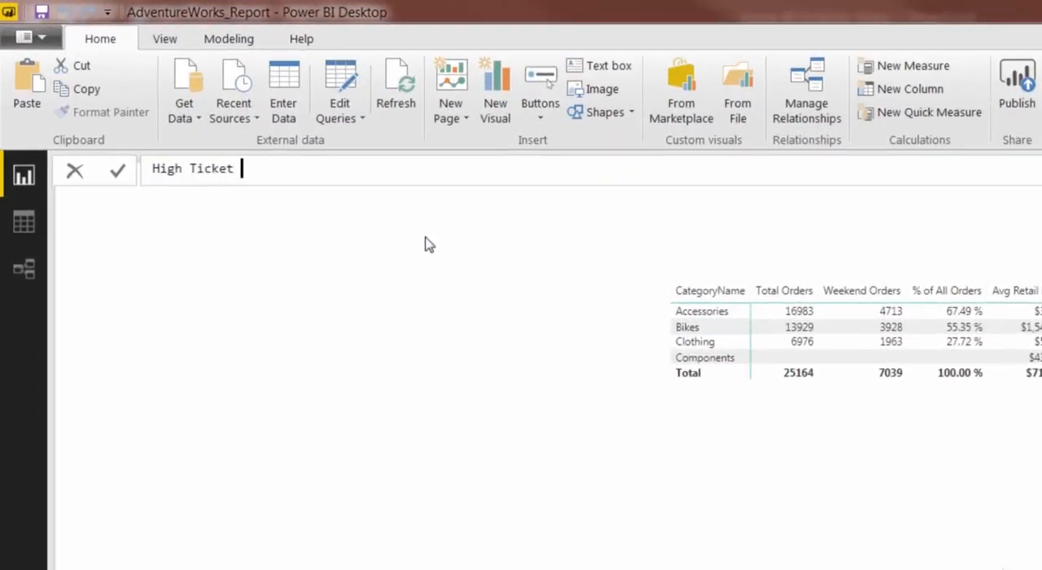
{"action": "type", "text": "Orders = CALCULAT"}
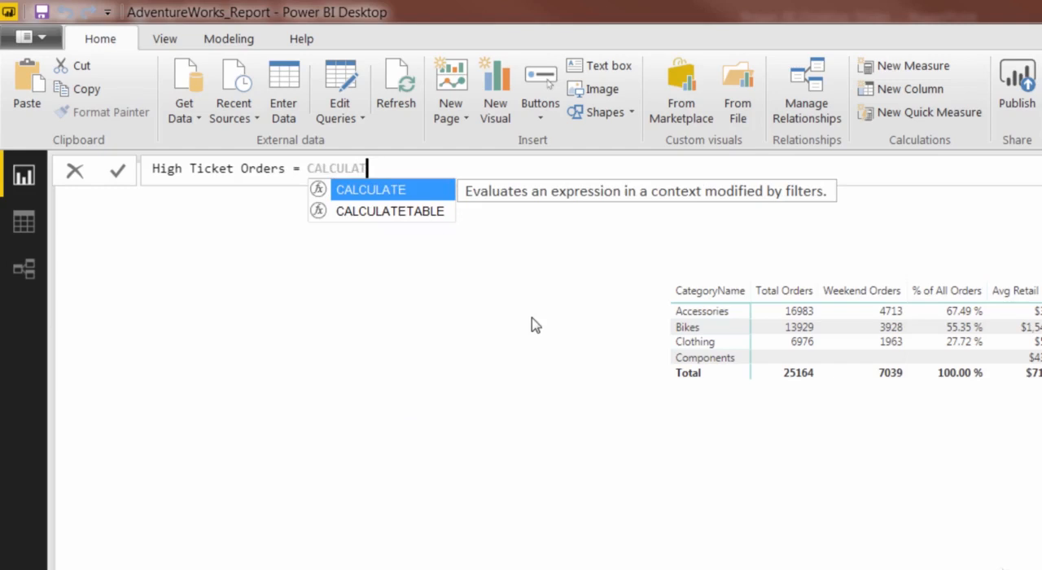
Step: Begin the measure's formula with a CALCULATE function that uses [Total Orders] as its expression
{"action": "key", "text": "Tab"}
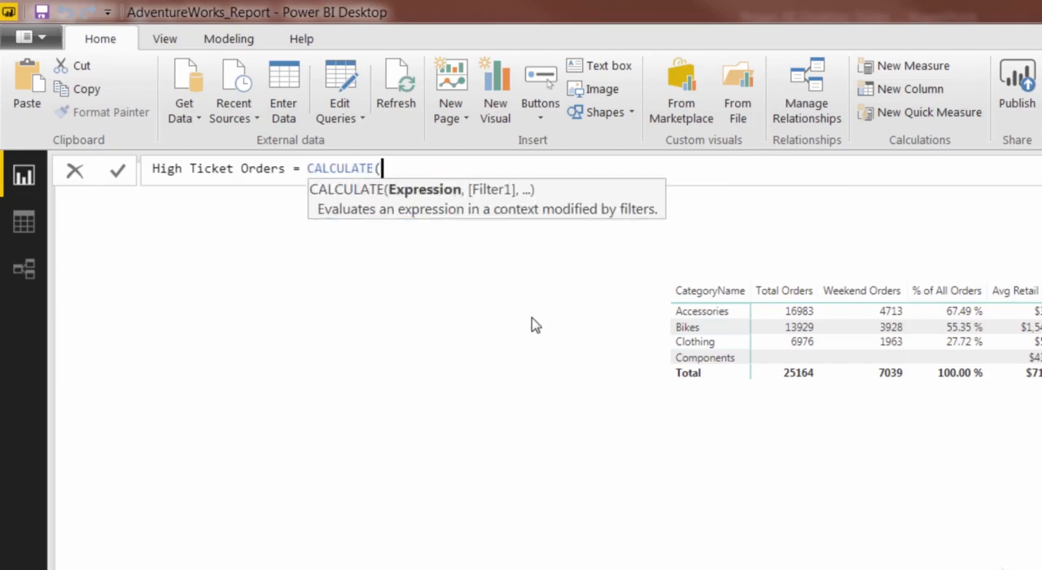
{"action": "type", "text": "[total"}
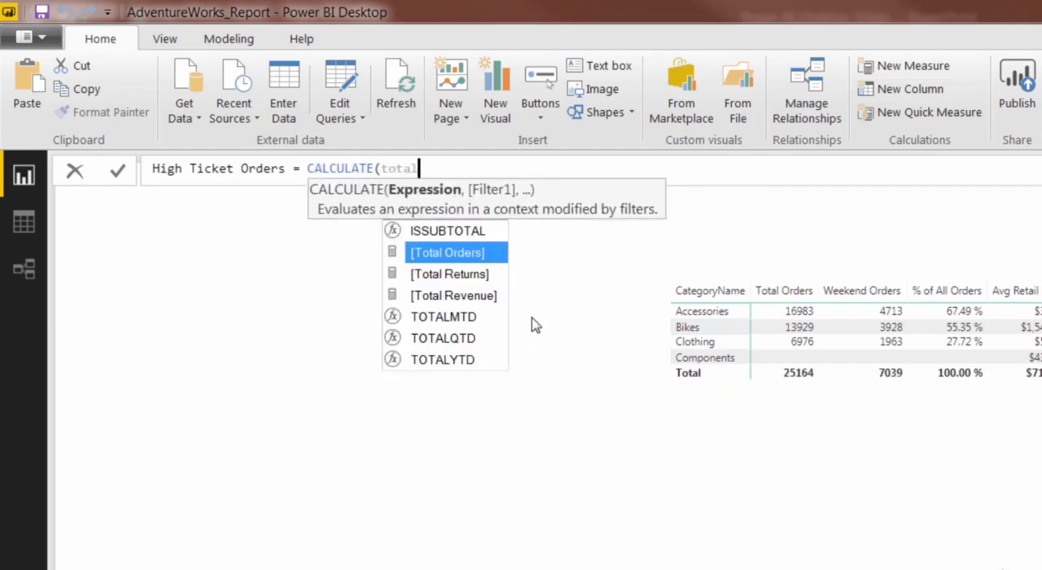
{"action": "key", "text": "Tab"}
{"action": "type", "text": ","}
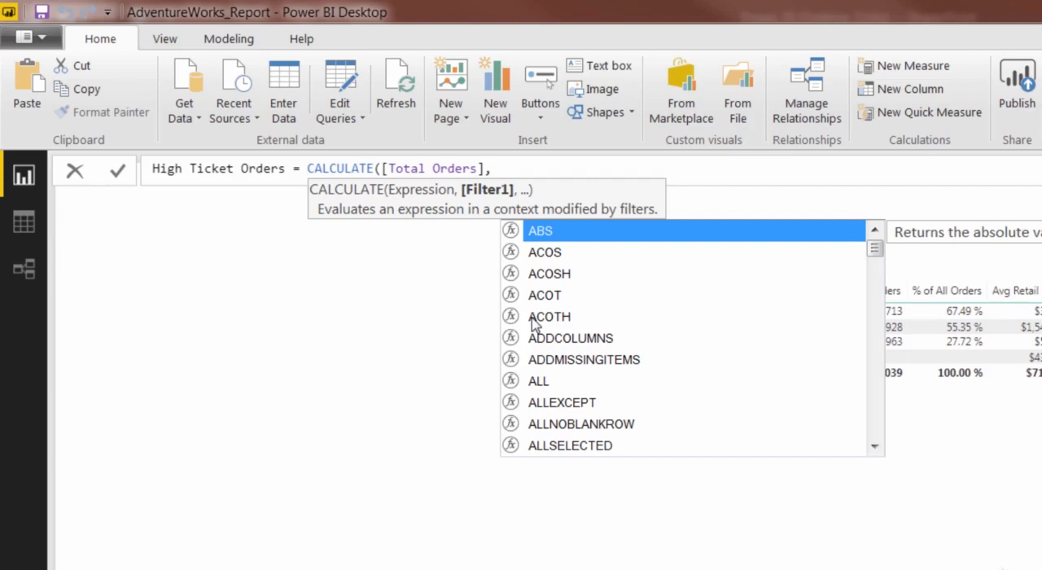
Step: Add the filter AW_Product_Lookup[ProductPrice] > [Overall Avg Price], close the CALCULATE function and try to commit the measure
{"action": "type", "text": "price"}
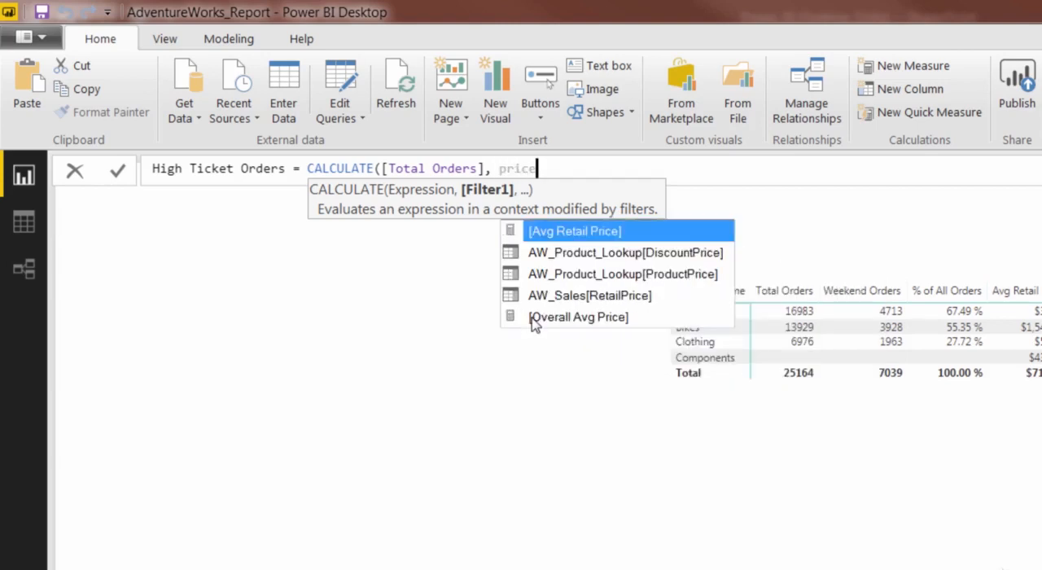
{"action": "key", "text": "Down"}
{"action": "key", "text": "Down"}
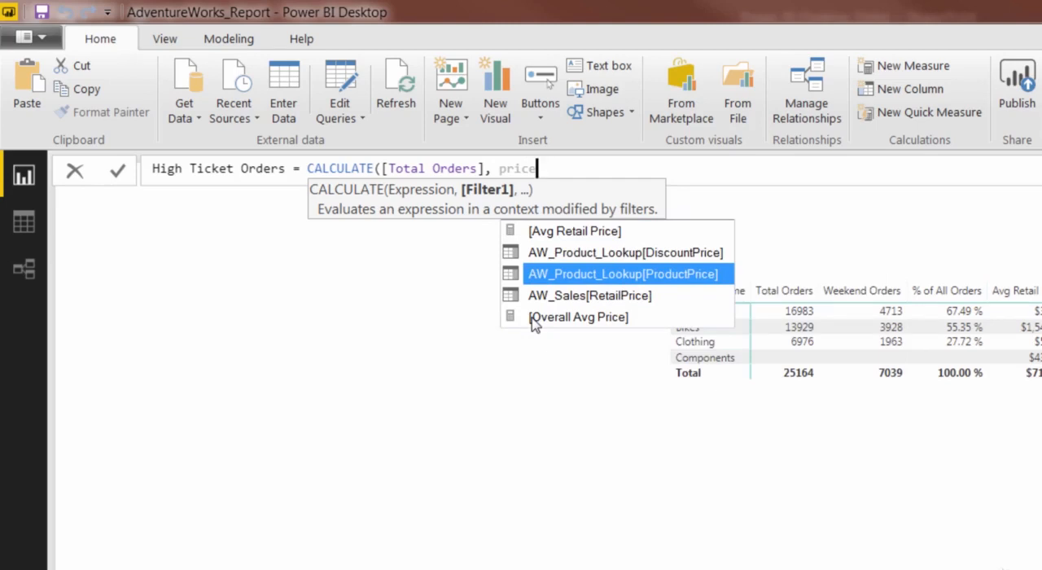
{"action": "key", "text": "Tab"}
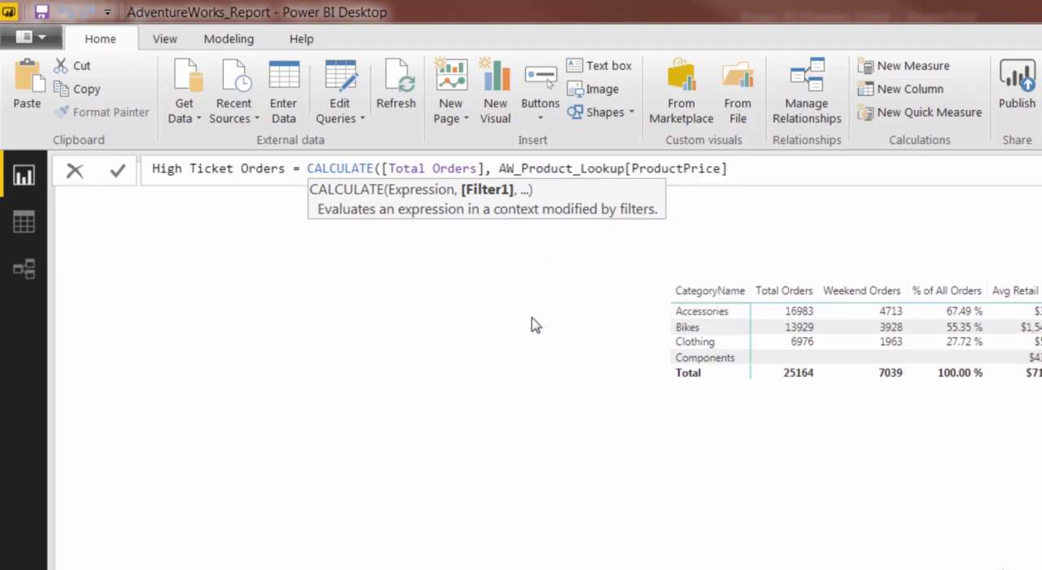
{"action": "type", "text": "> overal"}
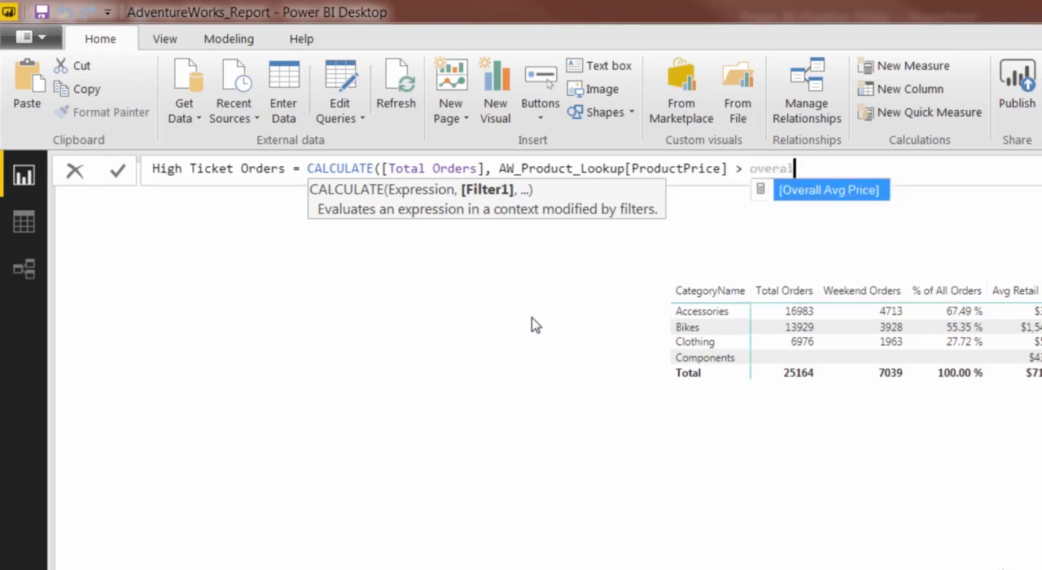
{"action": "type", "text": "l"}
{"action": "key", "text": "Tab"}
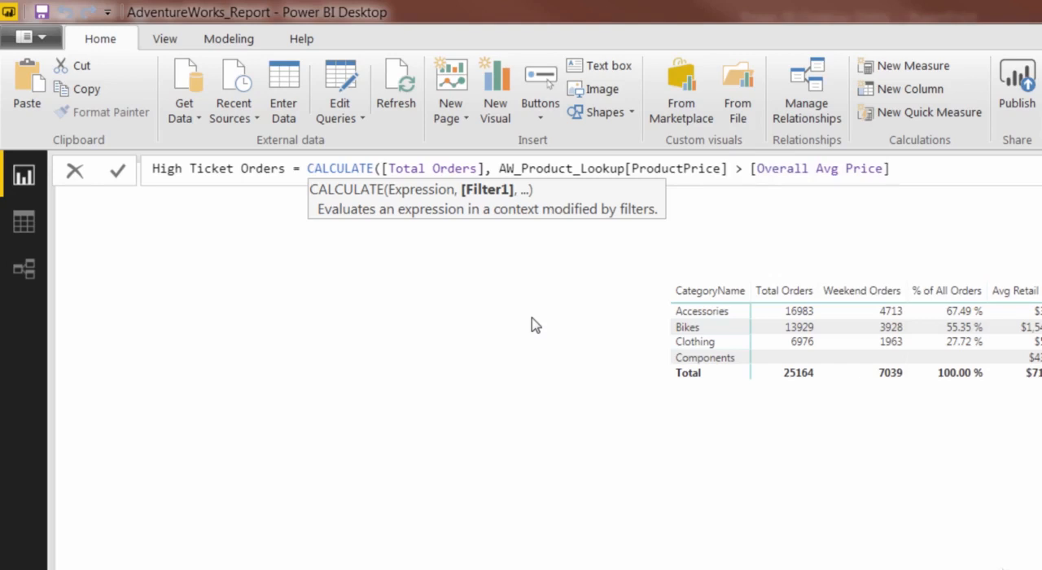
{"action": "type", "text": ")"}
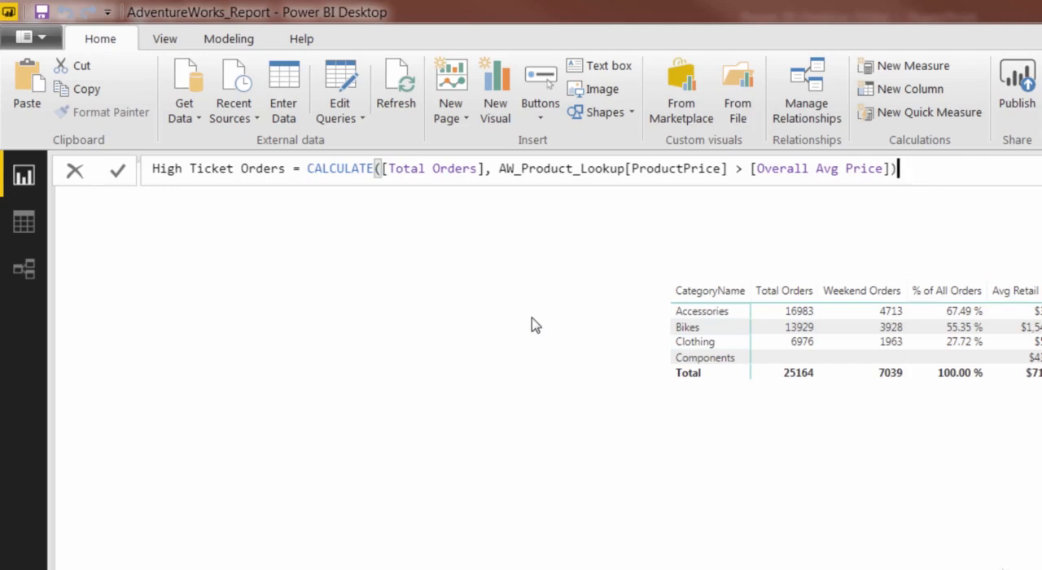
{"action": "key", "text": "Return"}
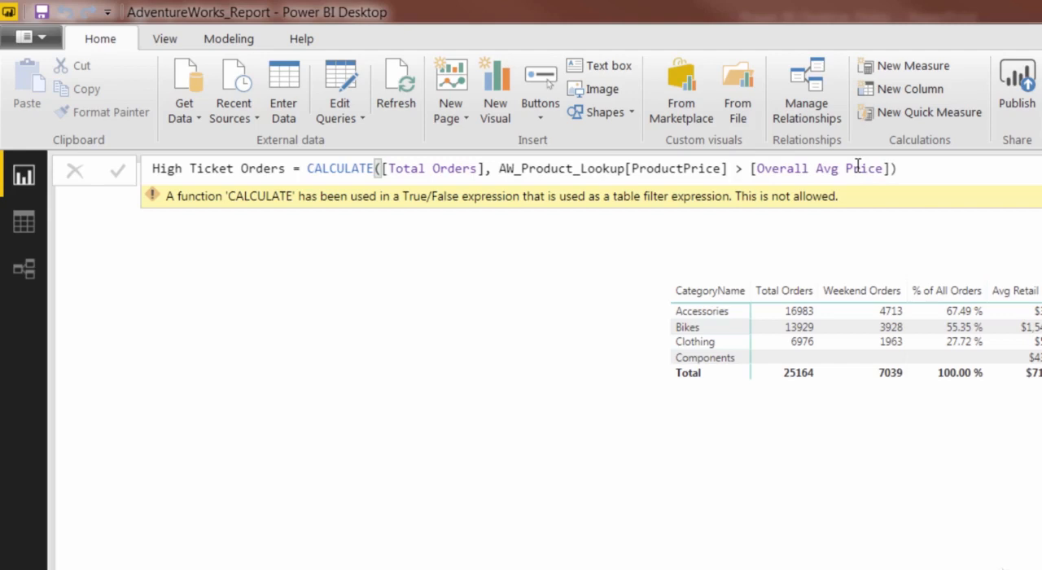
Step: Set the comparison value in the ProductPrice filter to the fixed number 714.44 and commit the measure
{"action": "left_click", "coordinate": [890, 168]}
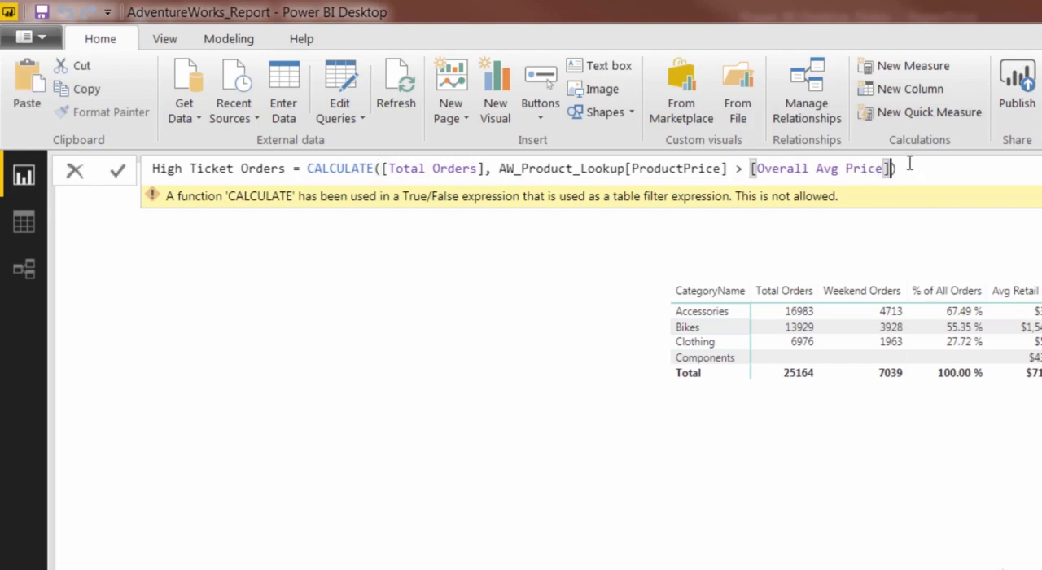
{"action": "key", "text": "BackSpace"}
{"action": "key", "text": "BackSpace"}
{"action": "key", "text": "BackSpace"}
{"action": "key", "text": "BackSpace"}
{"action": "key", "text": "BackSpace"}
{"action": "key", "text": "BackSpace"}
{"action": "key", "text": "BackSpace"}
{"action": "key", "text": "BackSpace"}
{"action": "key", "text": "BackSpace"}
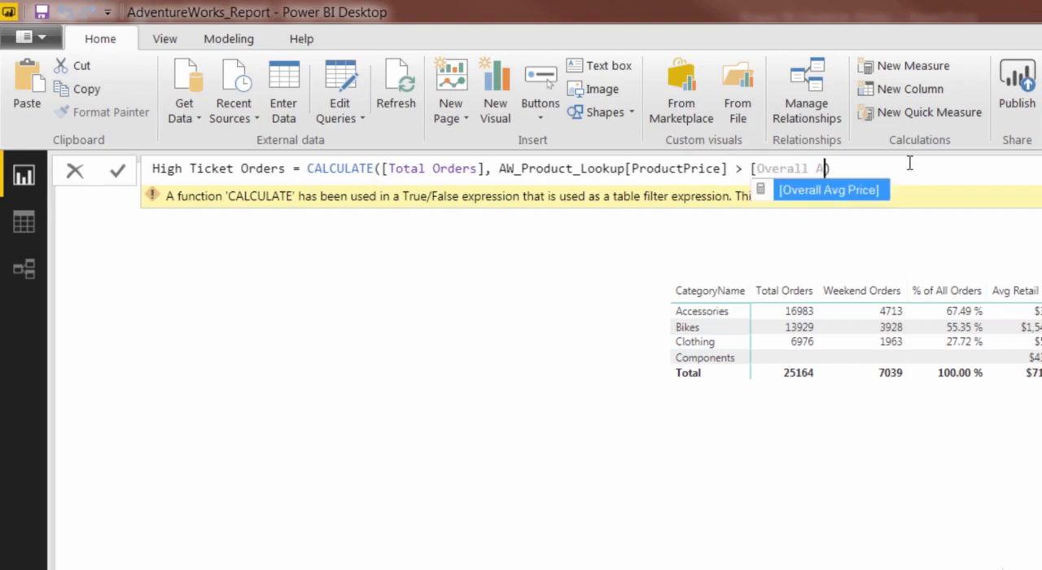
{"action": "key", "text": "BackSpace"}
{"action": "key", "text": "BackSpace"}
{"action": "key", "text": "BackSpace"}
{"action": "key", "text": "BackSpace"}
{"action": "key", "text": "BackSpace"}
{"action": "key", "text": "BackSpace"}
{"action": "key", "text": "BackSpace"}
{"action": "key", "text": "BackSpace"}
{"action": "key", "text": "BackSpace"}
{"action": "key", "text": "BackSpace"}
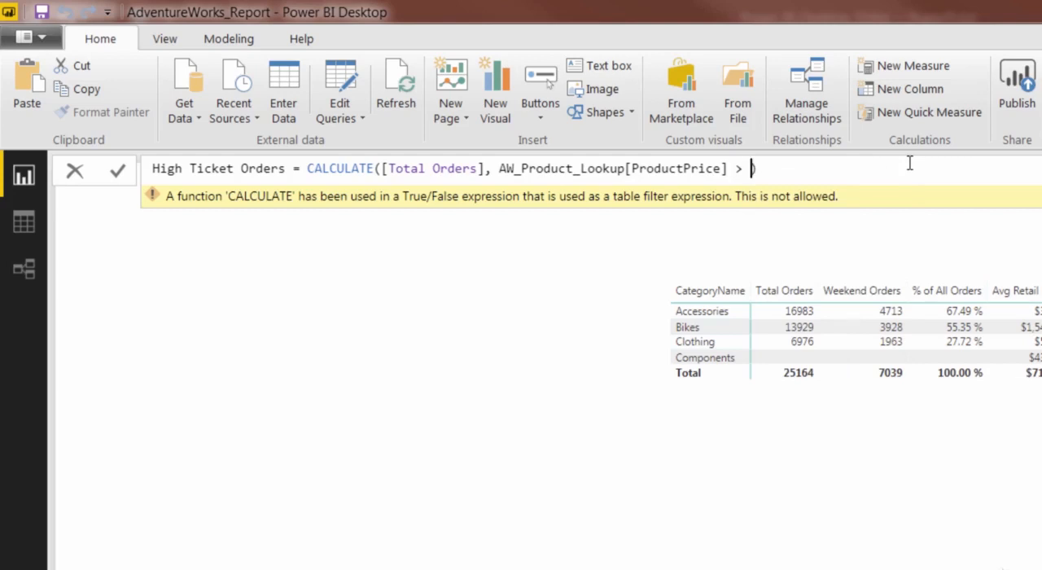
{"action": "type", "text": "714.44"}
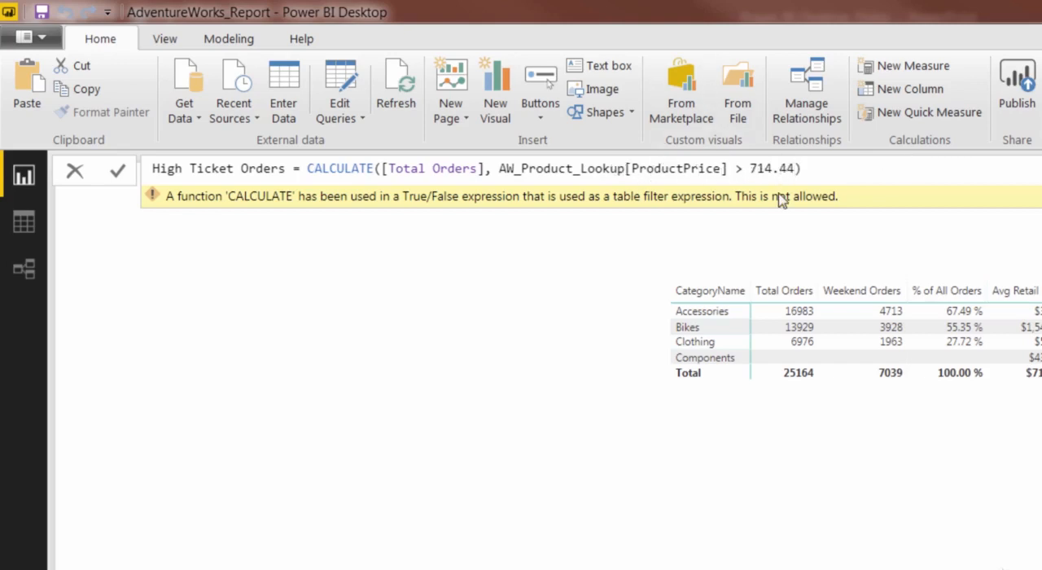
{"action": "key", "text": "Return"}
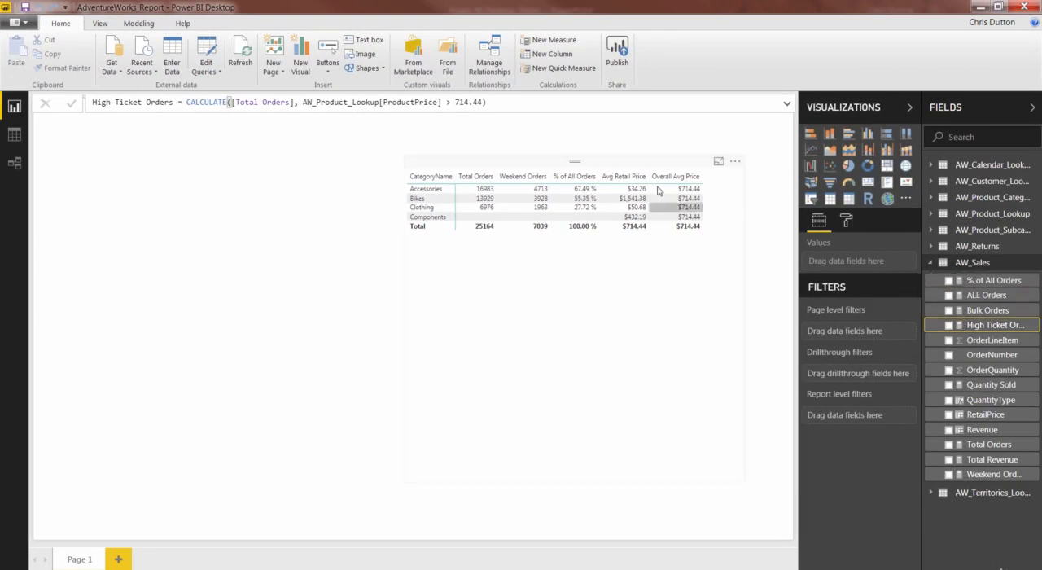
Step: Add High Ticket Orders to the matrix values directly after Total Orders and widen the matrix to fit all columns
{"action": "left_click", "coordinate": [617, 171]}
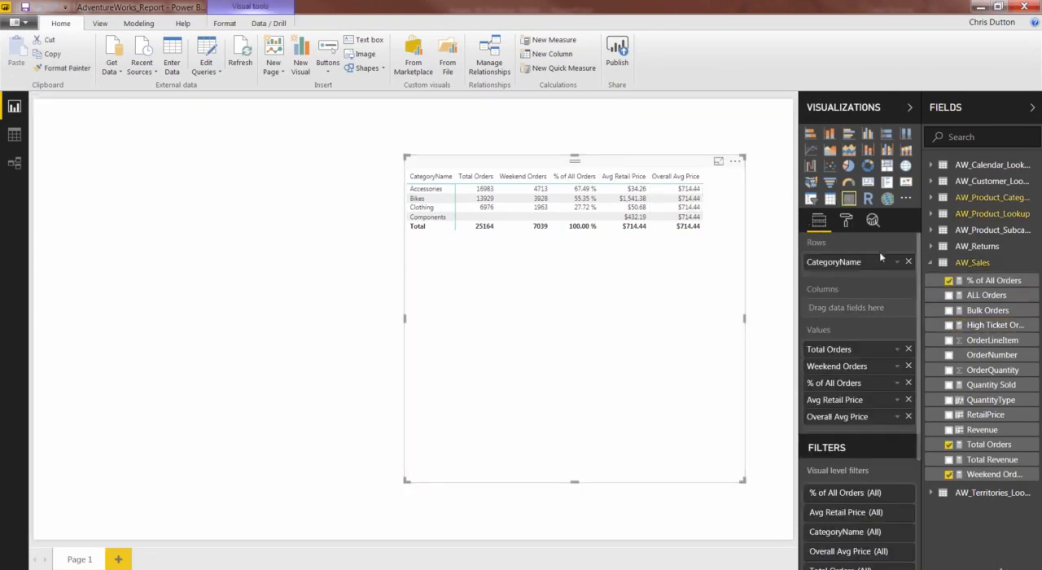
{"action": "left_click_drag", "start_coordinate": [981, 325], "coordinate": [861, 359]}
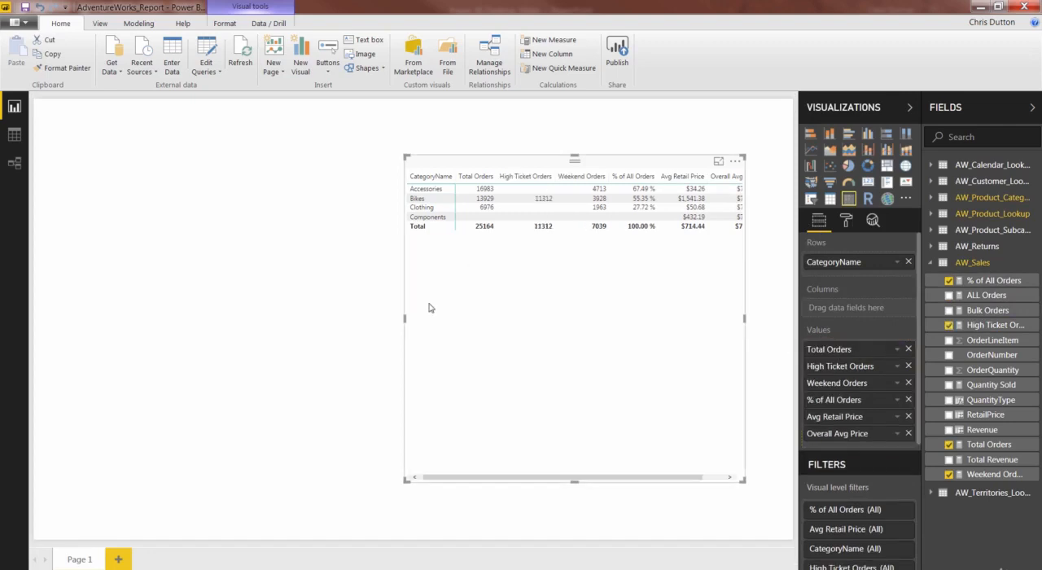
{"action": "left_click_drag", "start_coordinate": [405, 318], "coordinate": [364, 321]}
{"action": "left_click", "coordinate": [363, 321]}
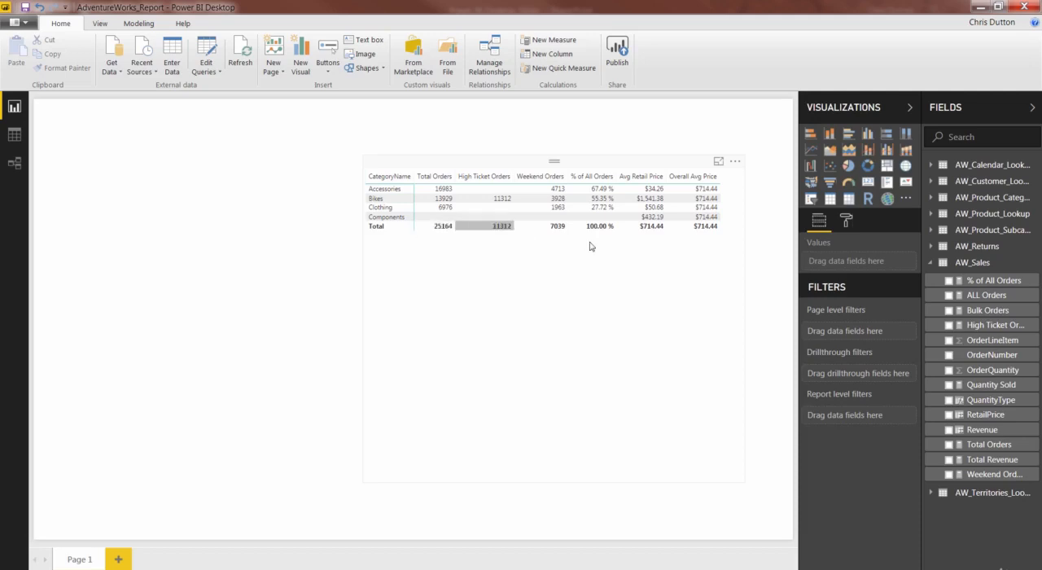
Step: Reopen the High Ticket Orders formula and delete the whole ProductPrice filter argument from CALCULATE
{"action": "left_click", "coordinate": [992, 327]}
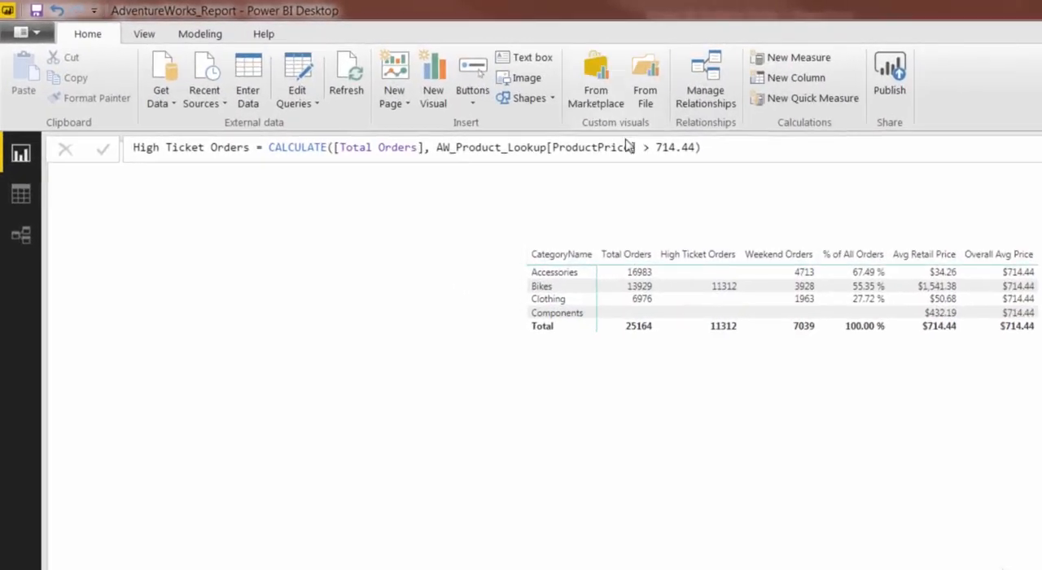
{"action": "left_click", "coordinate": [533, 112]}
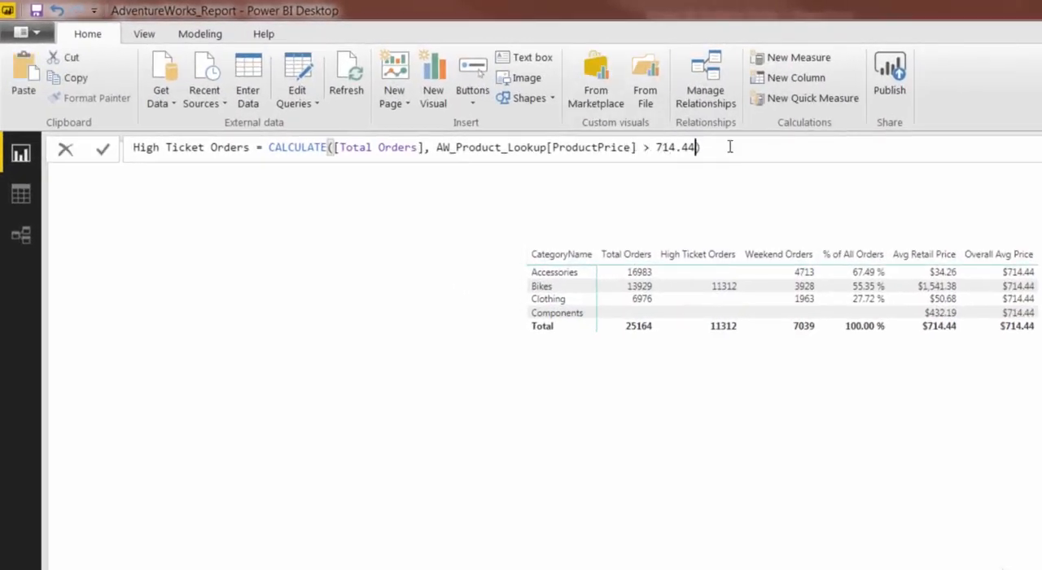
{"action": "key", "text": "BackSpace"}
{"action": "key", "text": "BackSpace"}
{"action": "key", "text": "BackSpace"}
{"action": "key", "text": "BackSpace"}
{"action": "key", "text": "BackSpace"}
{"action": "key", "text": "BackSpace"}
{"action": "key", "text": "BackSpace"}
{"action": "key", "text": "BackSpace"}
{"action": "key", "text": "BackSpace"}
{"action": "key", "text": "BackSpace"}
{"action": "key", "text": "BackSpace"}
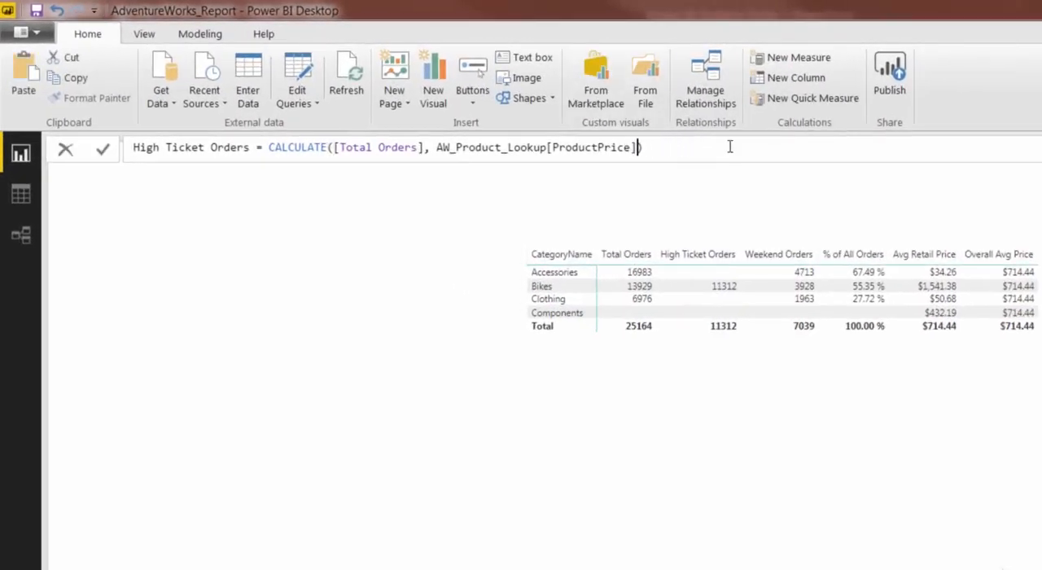
{"action": "key", "text": "BackSpace"}
{"action": "key", "text": "BackSpace"}
{"action": "key", "text": "BackSpace"}
{"action": "key", "text": "BackSpace"}
{"action": "key", "text": "BackSpace"}
{"action": "key", "text": "BackSpace"}
{"action": "key", "text": "BackSpace"}
{"action": "key", "text": "BackSpace"}
{"action": "key", "text": "BackSpace"}
{"action": "key", "text": "BackSpace"}
{"action": "key", "text": "BackSpace"}
{"action": "key", "text": "BackSpace"}
{"action": "key", "text": "BackSpace"}
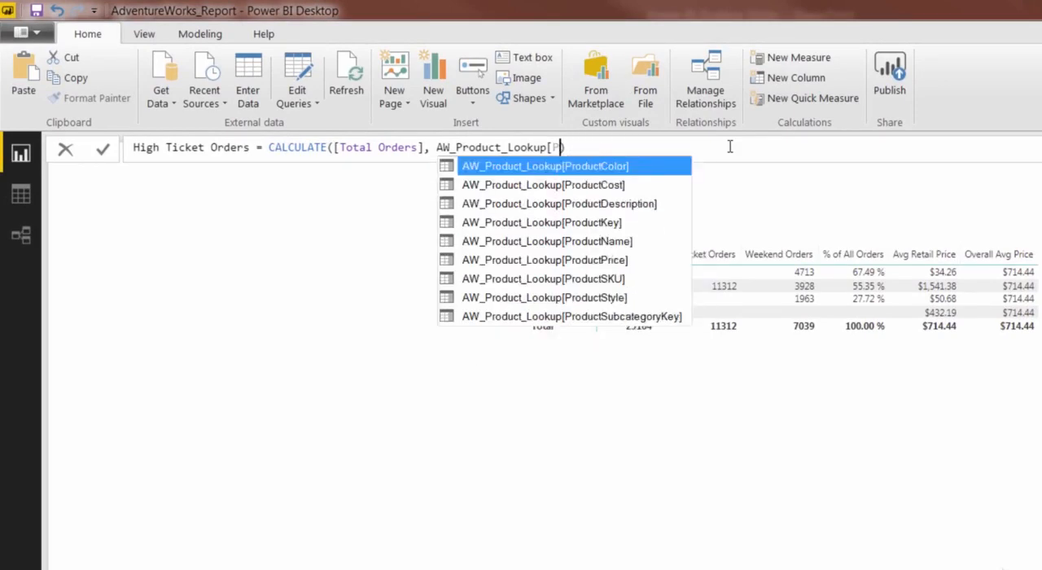
{"action": "key", "text": "BackSpace"}
{"action": "key", "text": "BackSpace"}
{"action": "key", "text": "BackSpace"}
{"action": "key", "text": "BackSpace"}
{"action": "key", "text": "BackSpace"}
{"action": "key", "text": "BackSpace"}
{"action": "key", "text": "BackSpace"}
{"action": "key", "text": "BackSpace"}
{"action": "key", "text": "BackSpace"}
{"action": "key", "text": "BackSpace"}
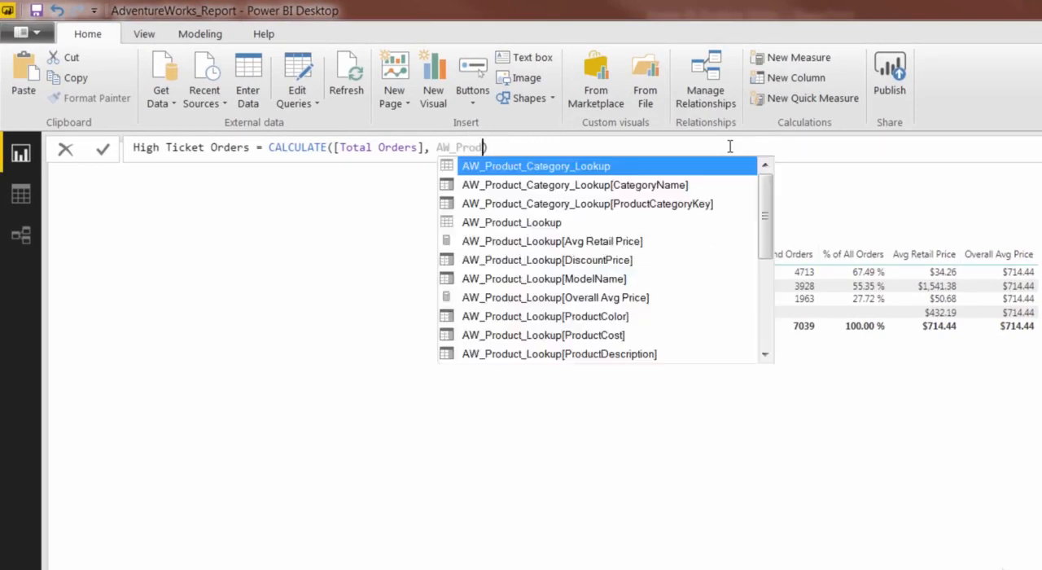
{"action": "key", "text": "BackSpace"}
{"action": "key", "text": "BackSpace"}
{"action": "key", "text": "BackSpace"}
{"action": "key", "text": "BackSpace"}
{"action": "key", "text": "BackSpace"}
{"action": "key", "text": "BackSpace"}
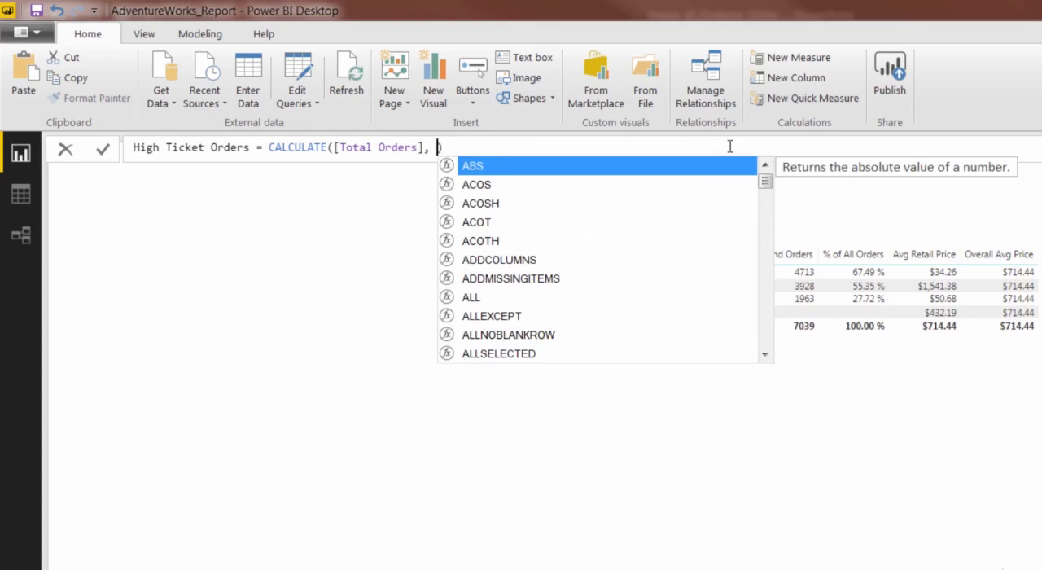
Step: Insert a FILTER function as the CALCULATE filter argument, with AW_Product_Lookup as its table
{"action": "type", "text": "FILTER("}
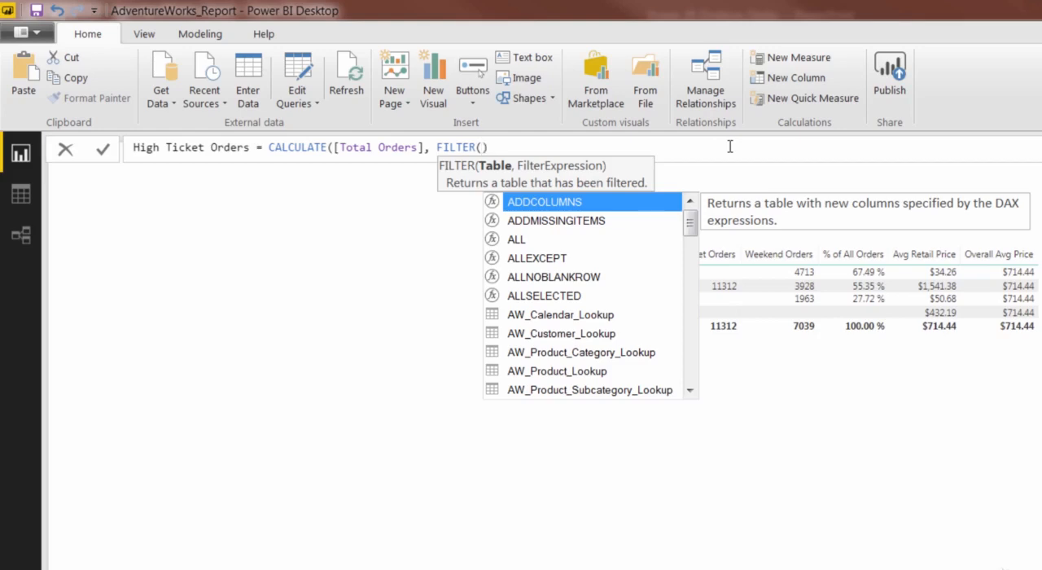
{"action": "type", "text": "product"}
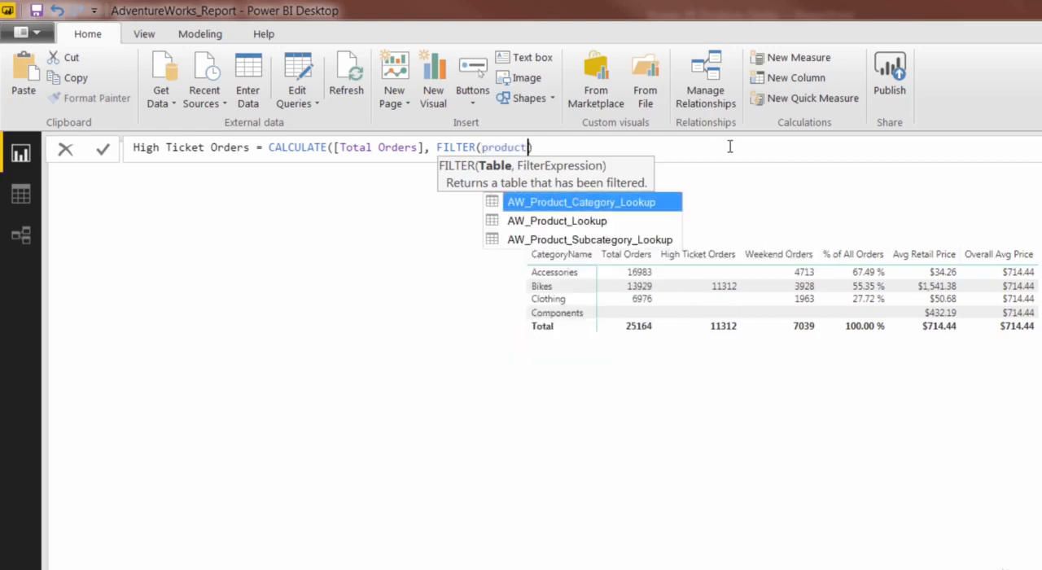
{"action": "key", "text": "Down"}
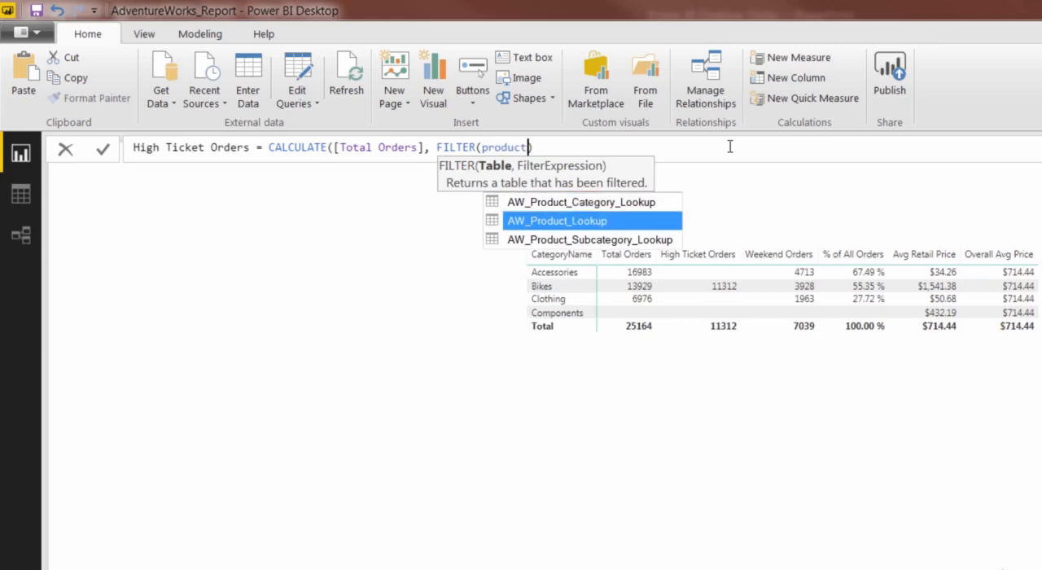
{"action": "key", "text": "Tab"}
{"action": "type", "text": ","}
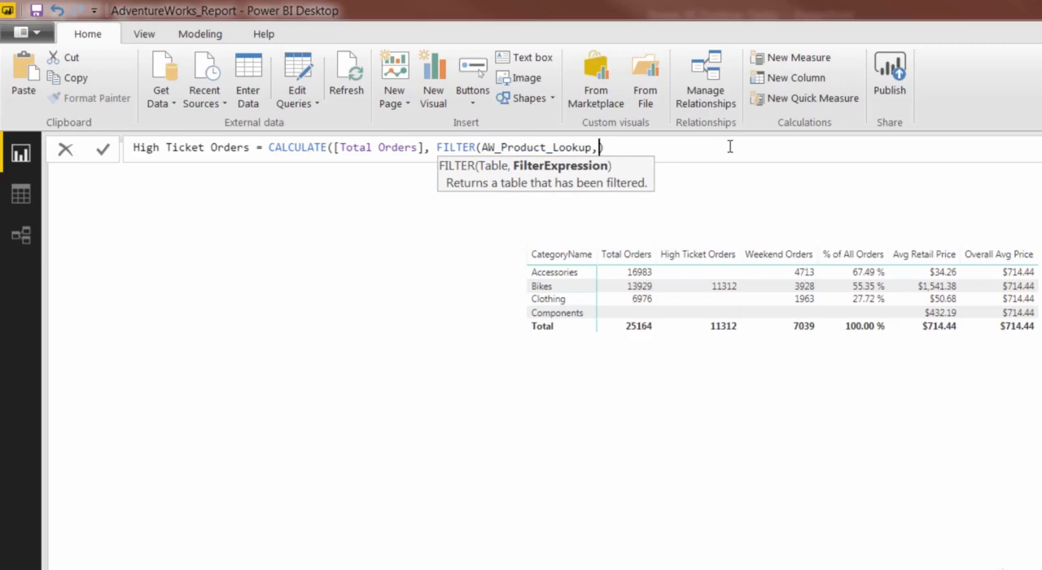
Step: Enter AW_Product_Lookup[ProductPrice] > [Overall Avg Price] as the filter expression of the FILTER function
{"action": "type", "text": "price"}
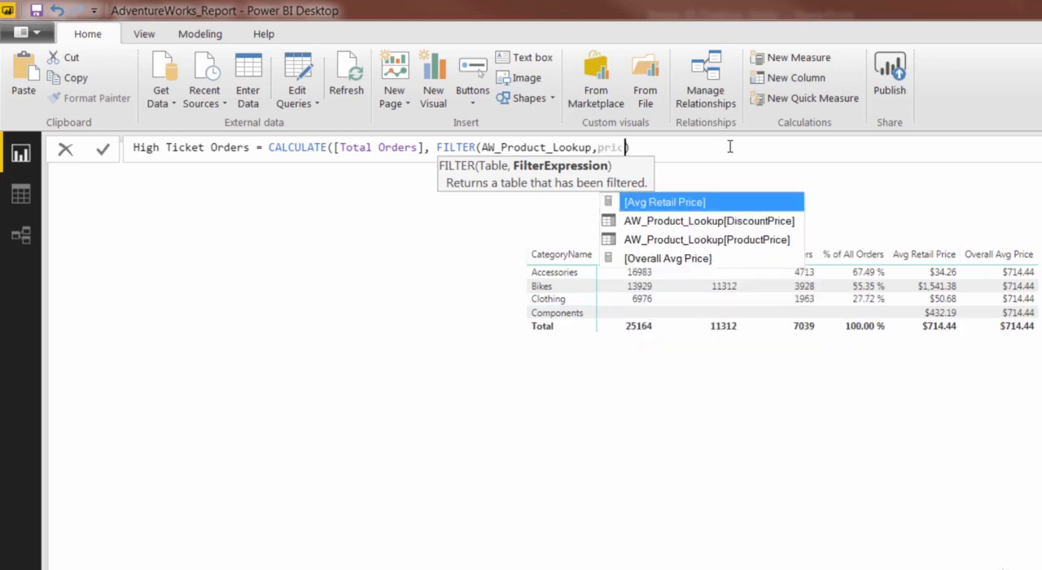
{"action": "key", "text": "Down"}
{"action": "key", "text": "Down"}
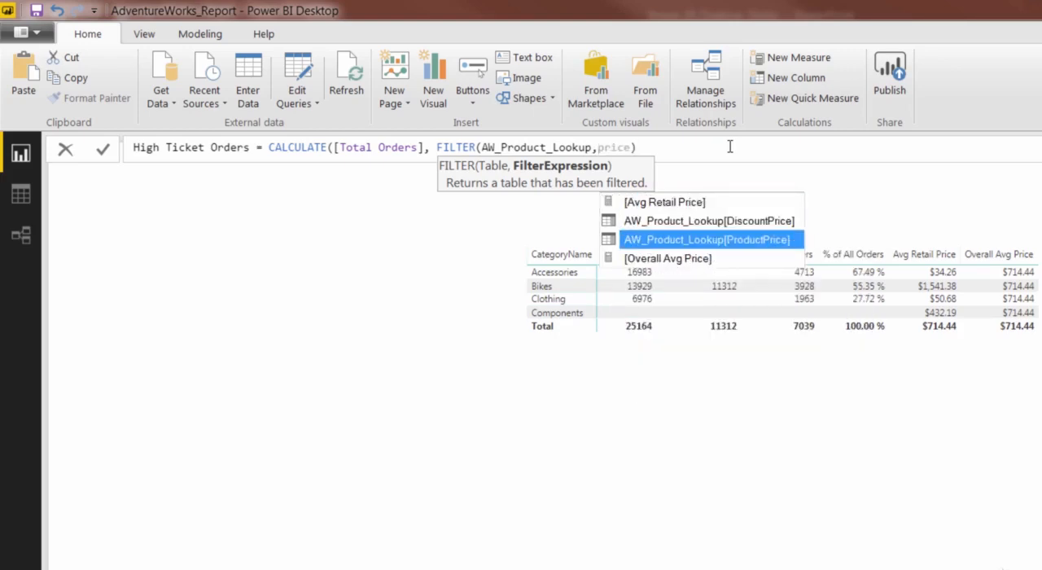
{"action": "key", "text": "Tab"}
{"action": "type", "text": "> "}
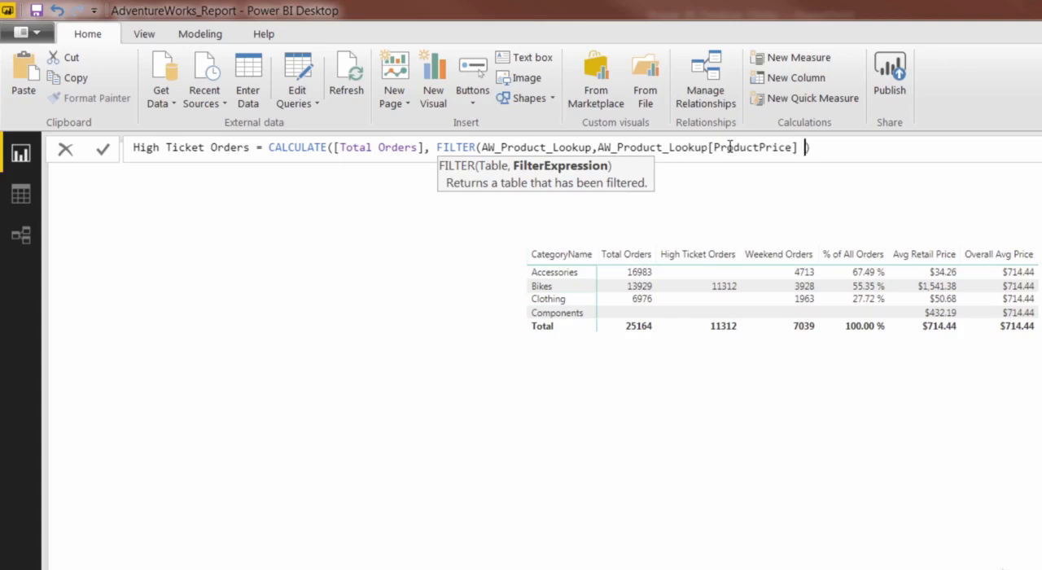
{"action": "type", "text": "overall"}
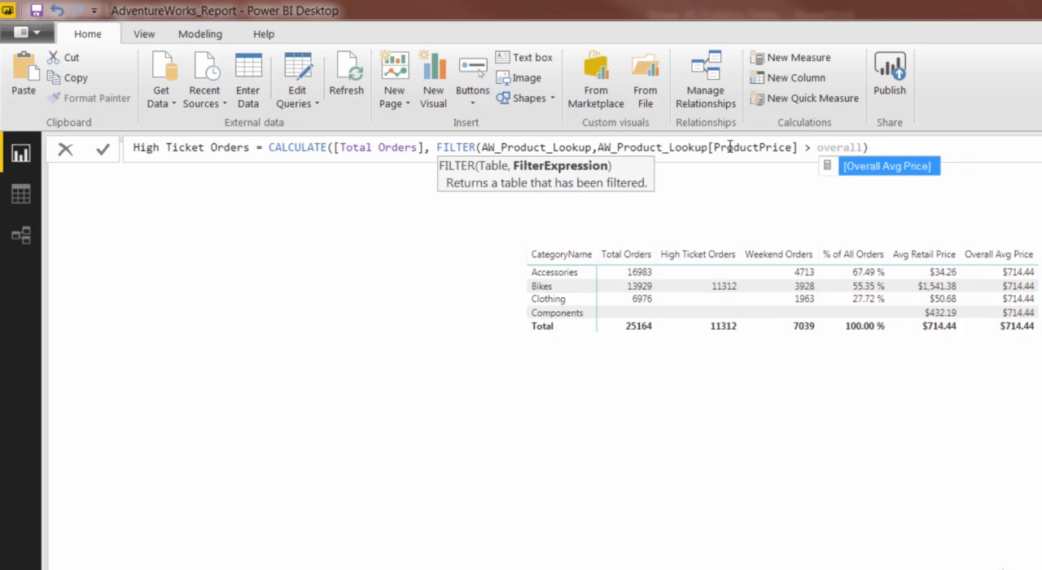
{"action": "key", "text": "Tab"}
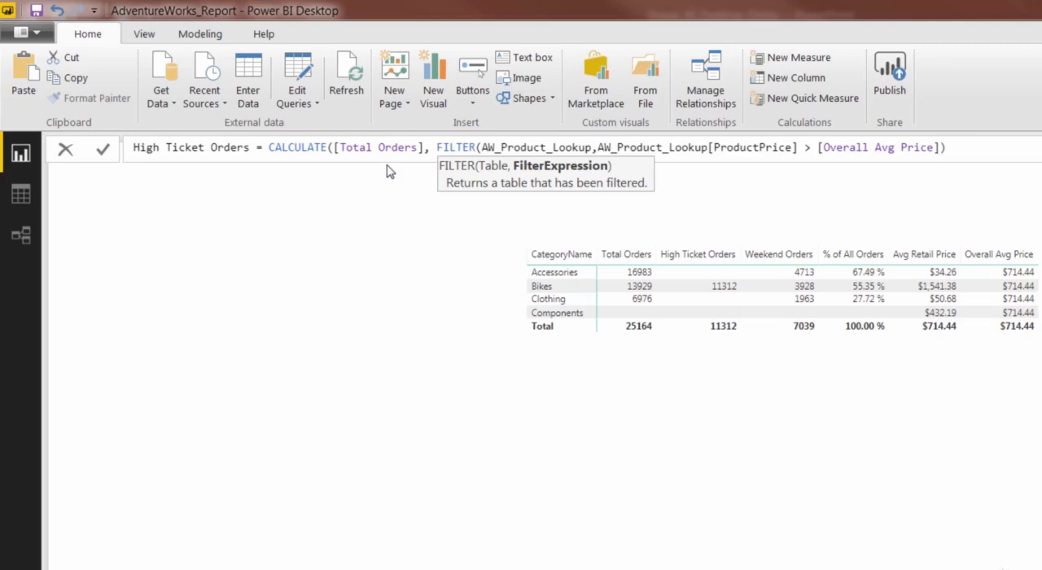
Step: Add the closing parenthesis for CALCULATE at the end of the High Ticket Orders formula and commit the measure
{"action": "left_click", "coordinate": [962, 145]}
{"action": "type", "text": ")"}
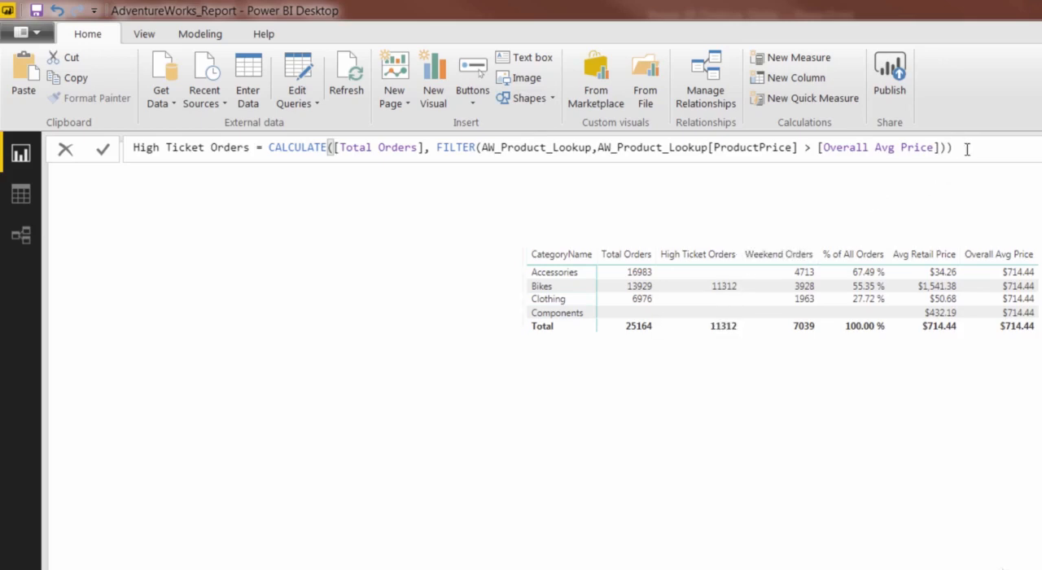
{"action": "key", "text": "Return"}
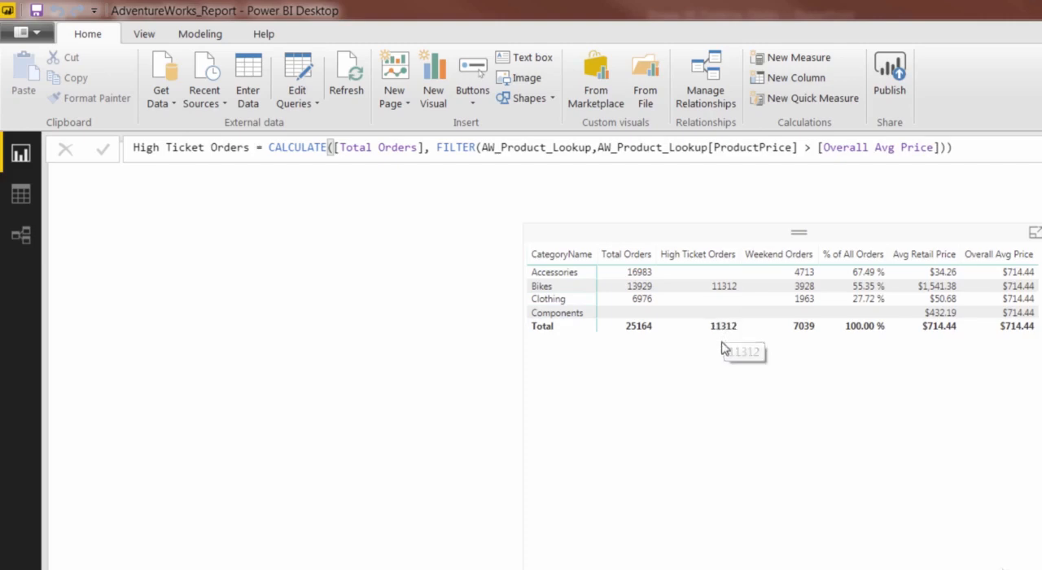
{"action": "left_click", "coordinate": [433, 151]}
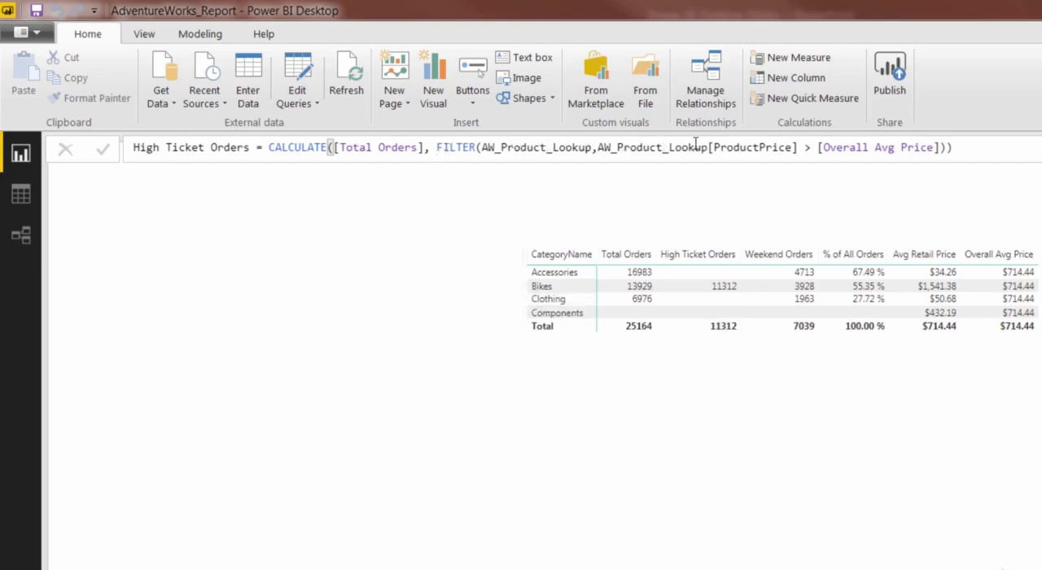